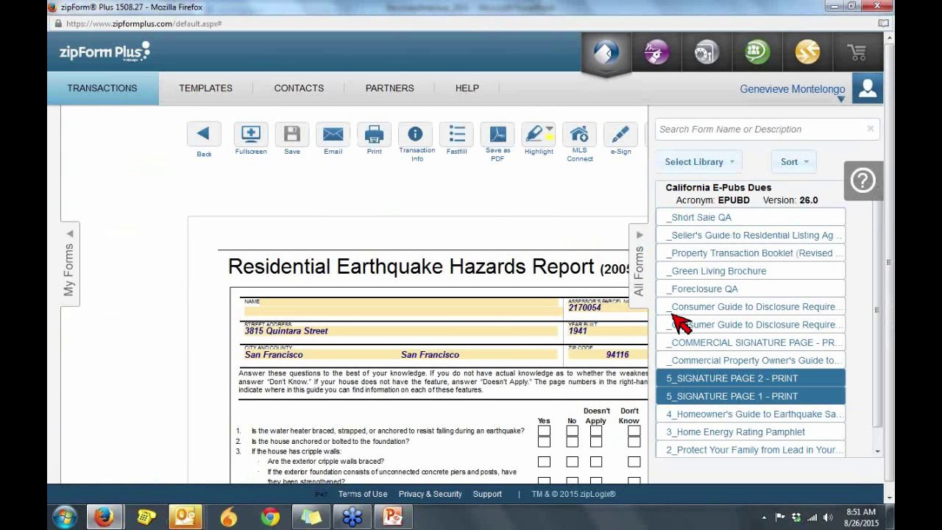
Step: Go to the saved templates list and start a new template
left_click(204, 96)
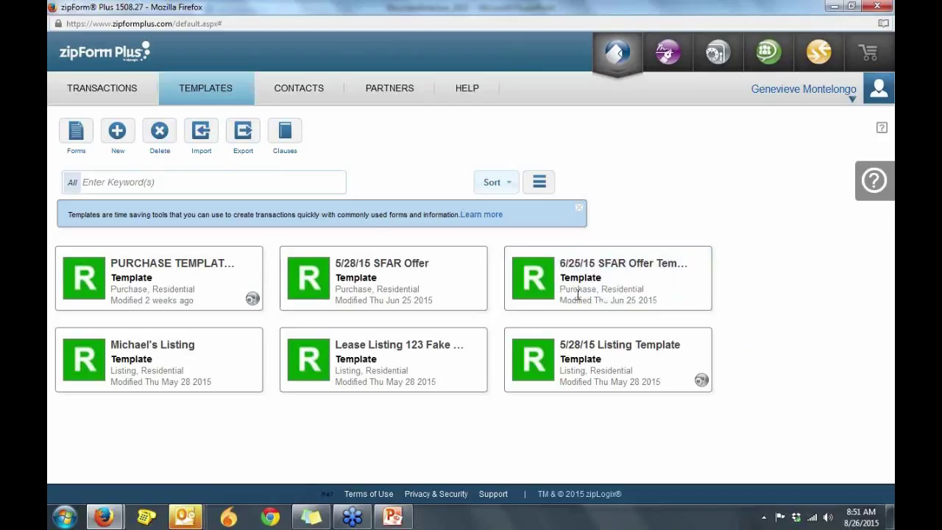
left_click(118, 130)
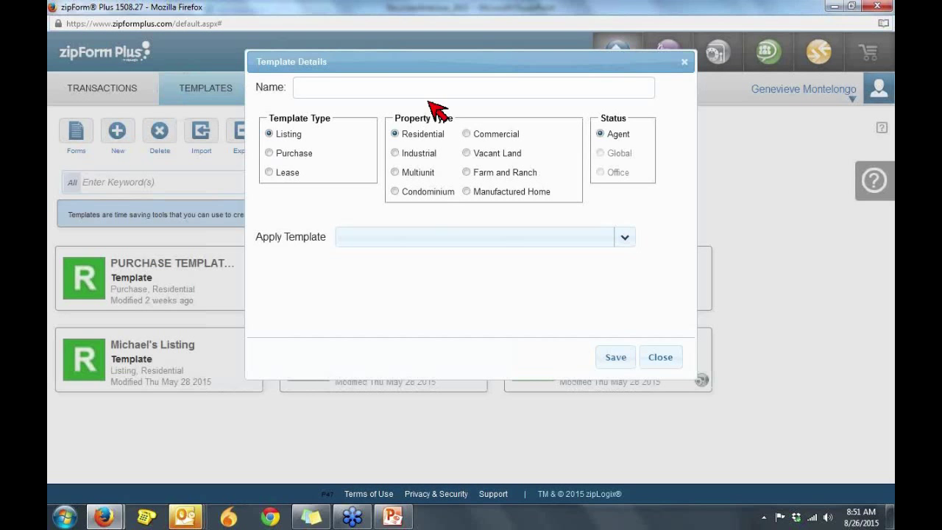
Step: Name the new template 'PURCHASE TEMPLATE', set its type to Purchase, and save it
left_click(447, 87)
type("PURCHASE TEMPLATE")
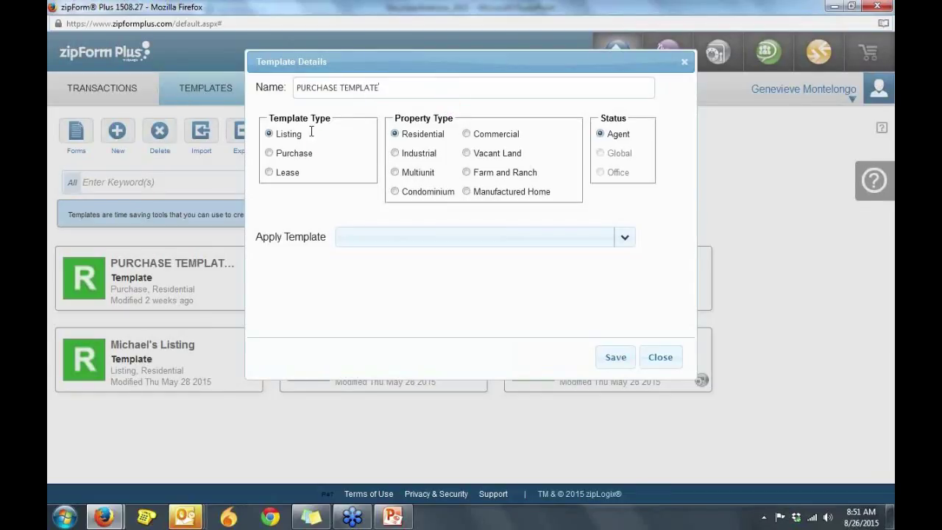
left_click(269, 153)
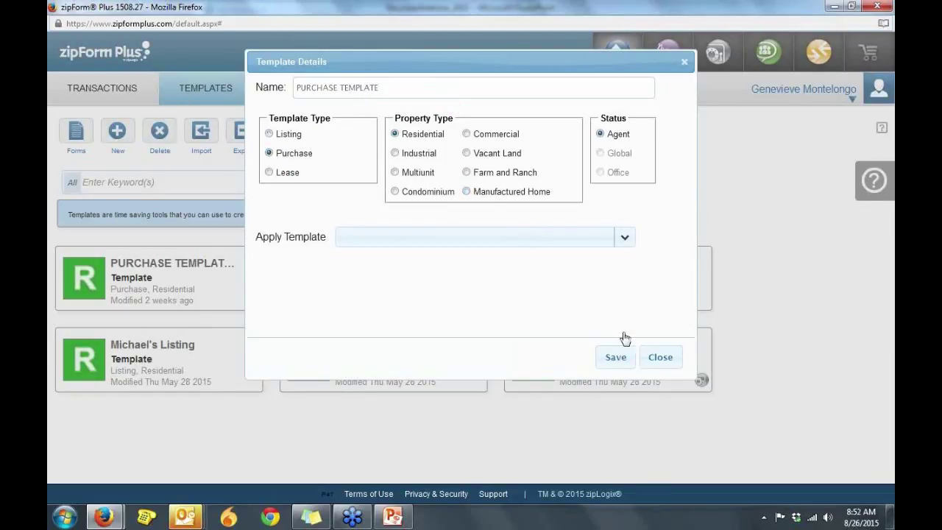
left_click(616, 357)
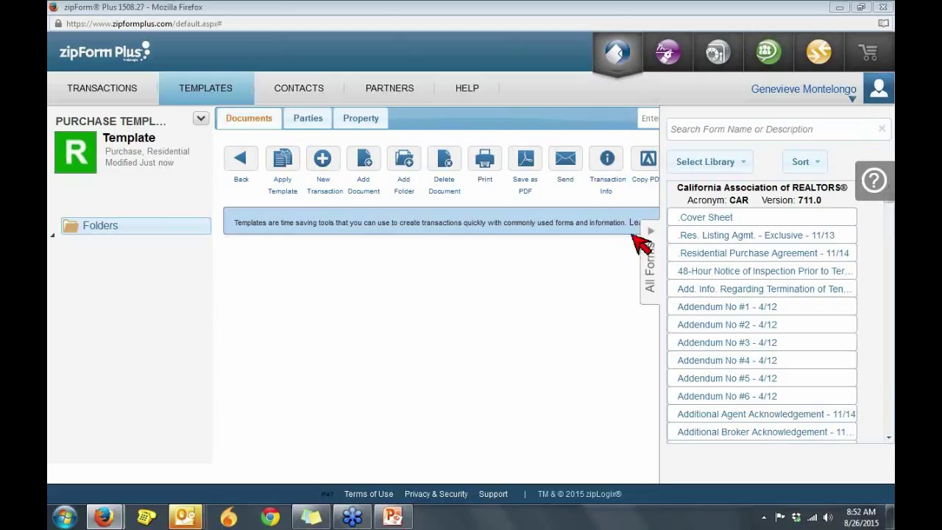
left_click(683, 165)
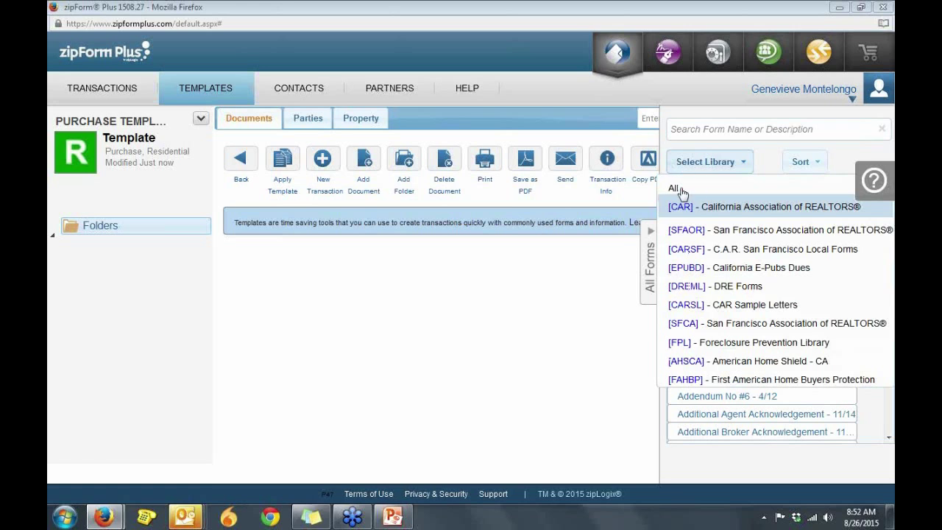
Step: From the SFCA library add As-Is Addendum, both receipt acknowledgments, Addendum and Contract for Sale and Purchase
left_click(683, 323)
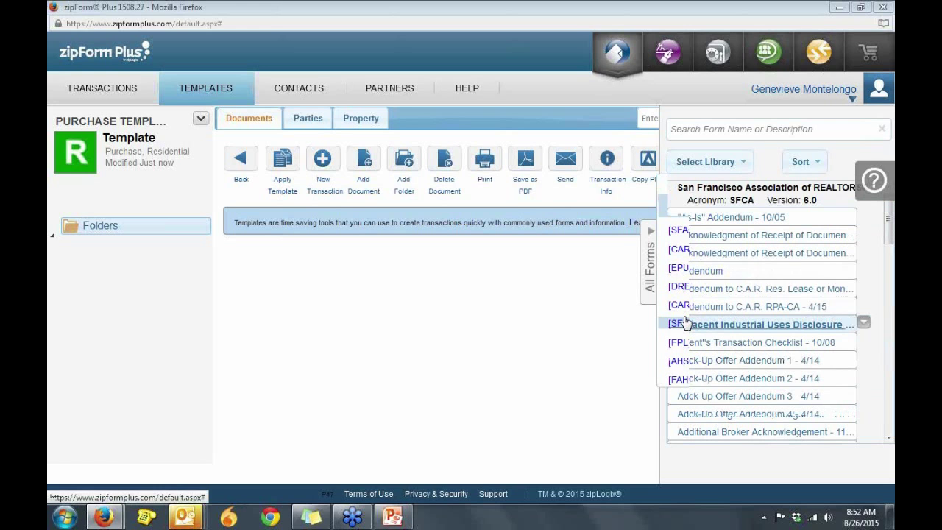
double_click(685, 219)
double_click(684, 243)
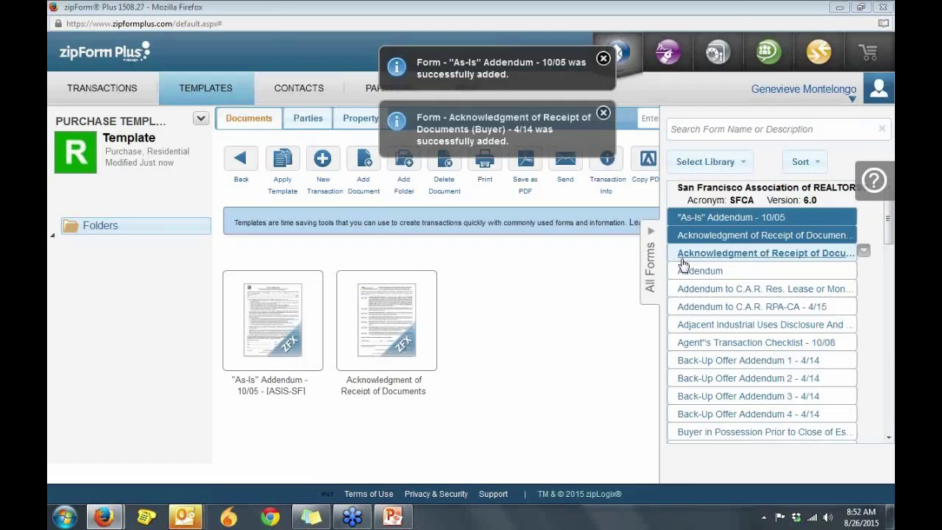
double_click(684, 252)
double_click(680, 276)
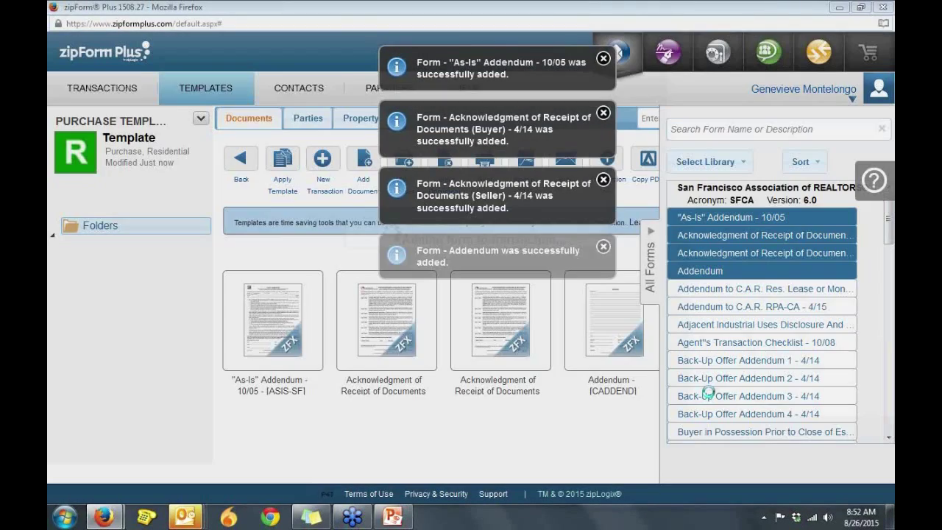
scroll(889, 442, "down", 4)
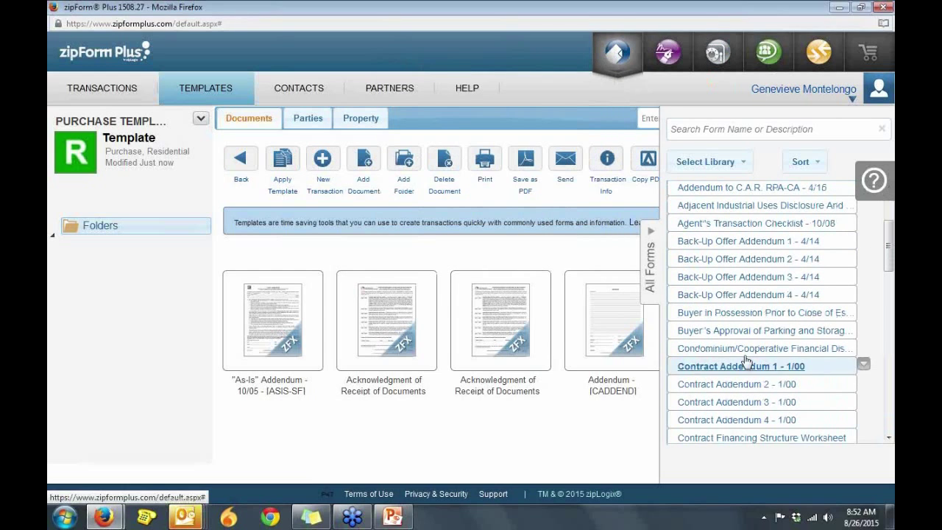
scroll(889, 435, "down", 3)
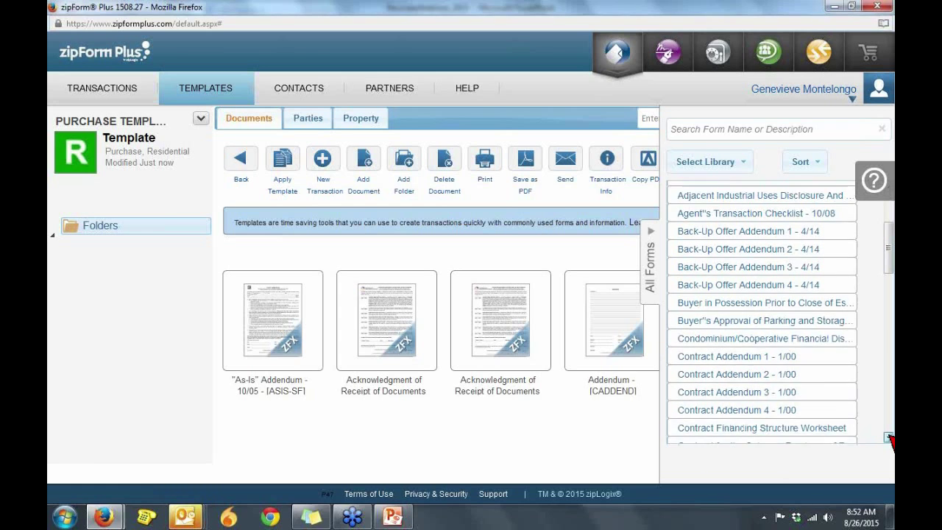
double_click(800, 397)
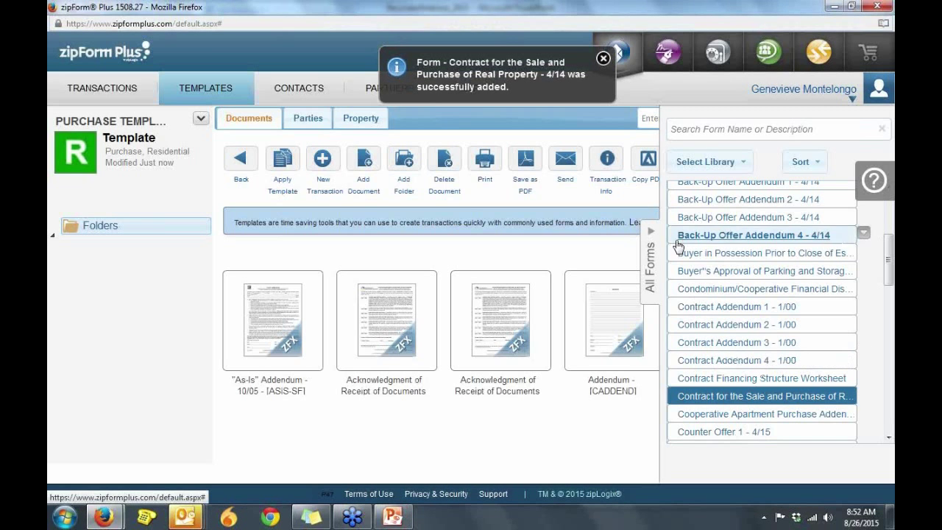
left_click(678, 162)
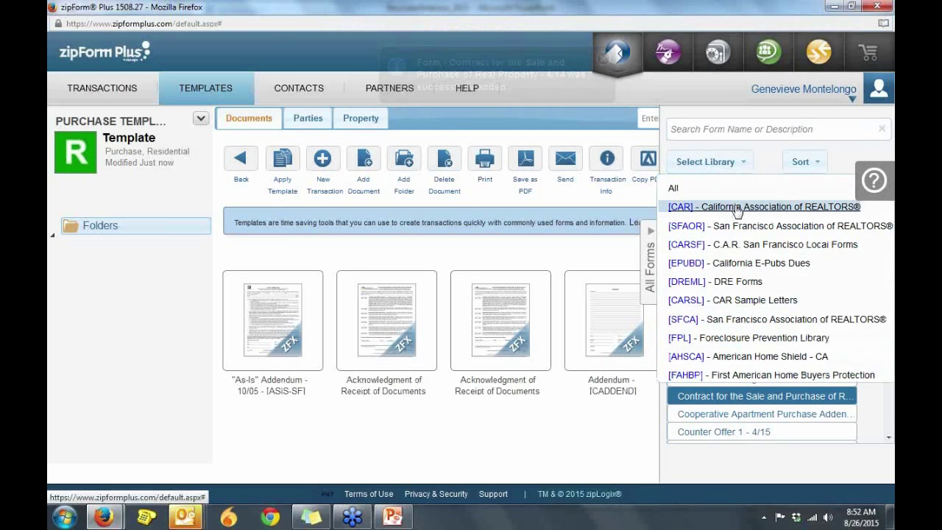
left_click(738, 209)
Step: Add the CAR Cover Sheet, 48-Hour Notice and Addendum No #1 to the template
double_click(714, 218)
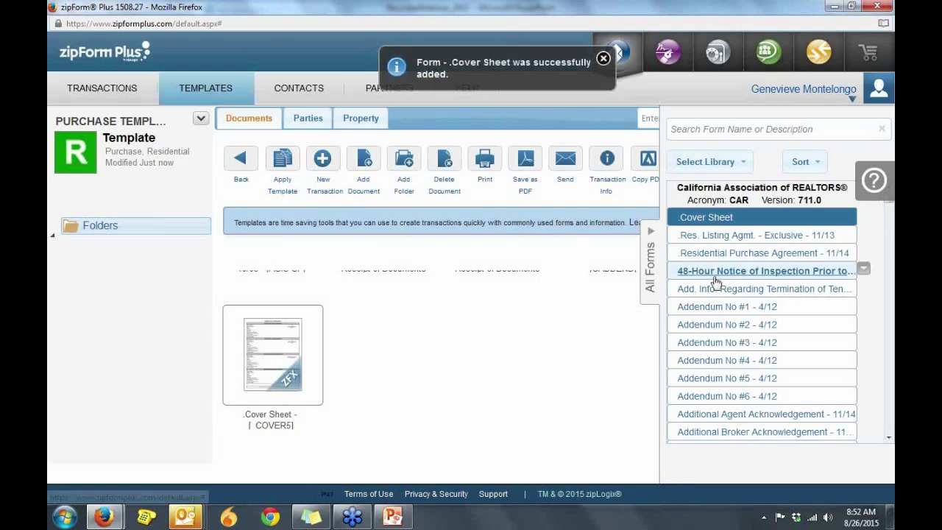
double_click(711, 274)
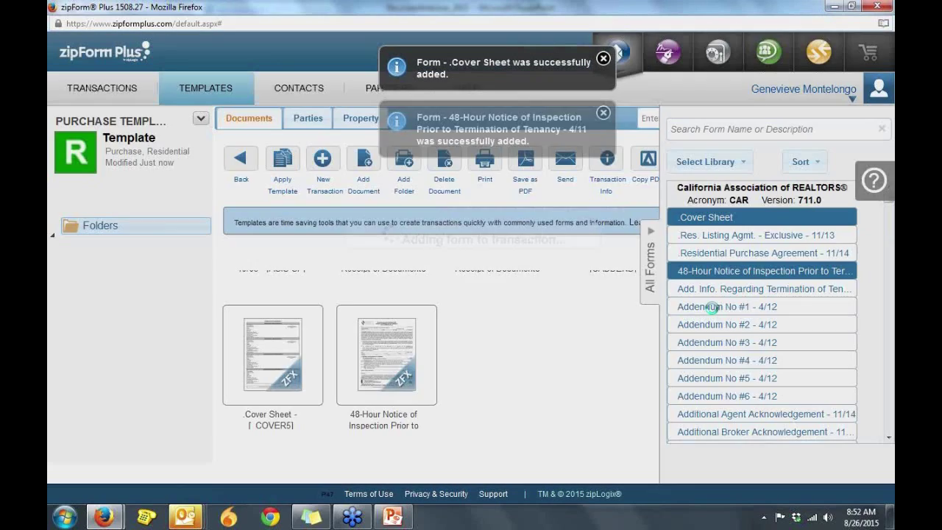
double_click(712, 306)
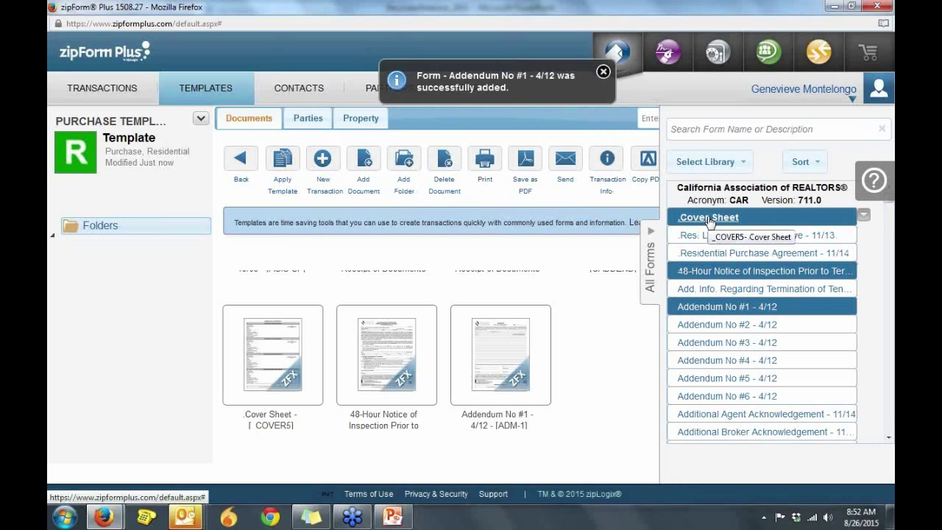
left_click(681, 161)
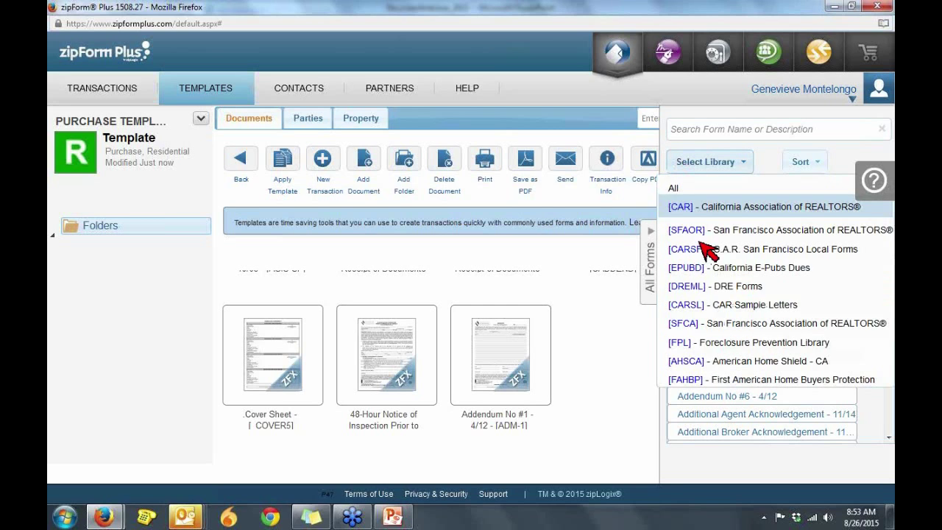
left_click(740, 269)
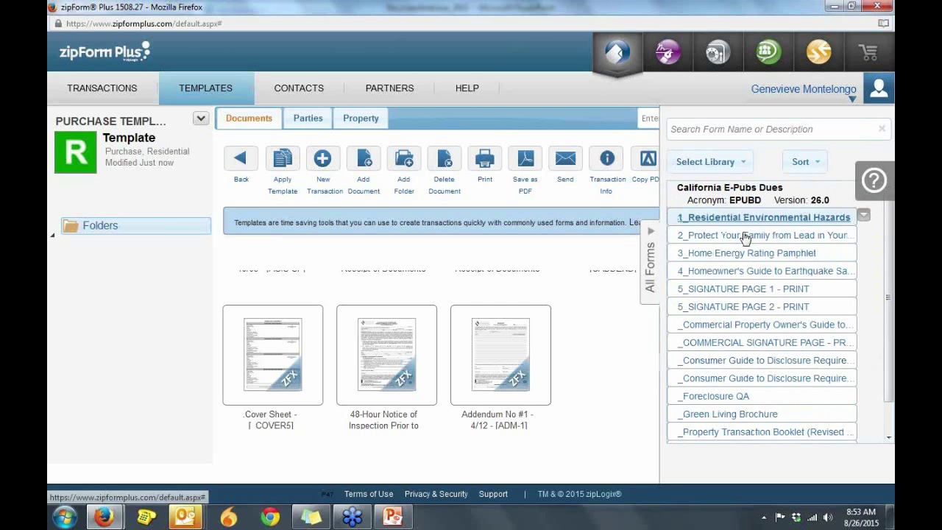
Step: Add Home Energy Rating Pamphlet, Protect Your Family from Lead, Residential Environmental Hazards and SIGNATURE PAGE 1 from EPUBD
left_click(738, 254)
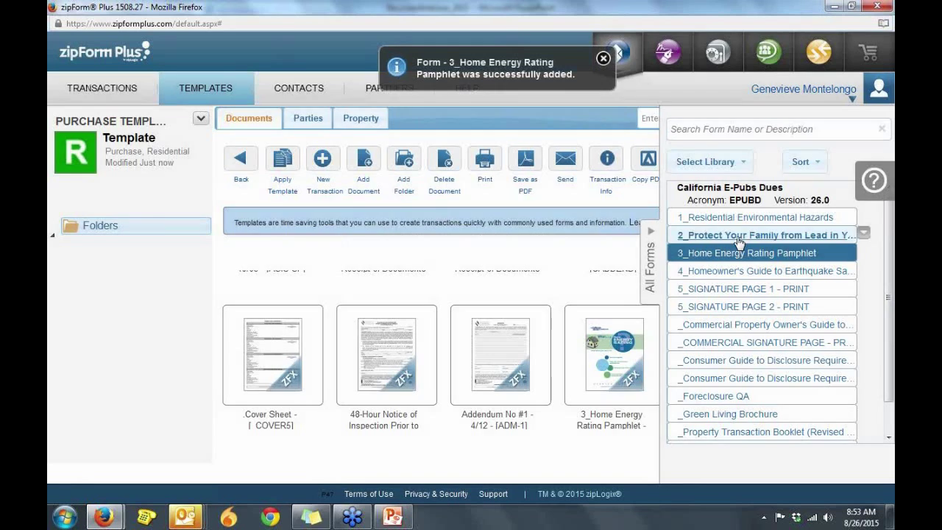
left_click(734, 217)
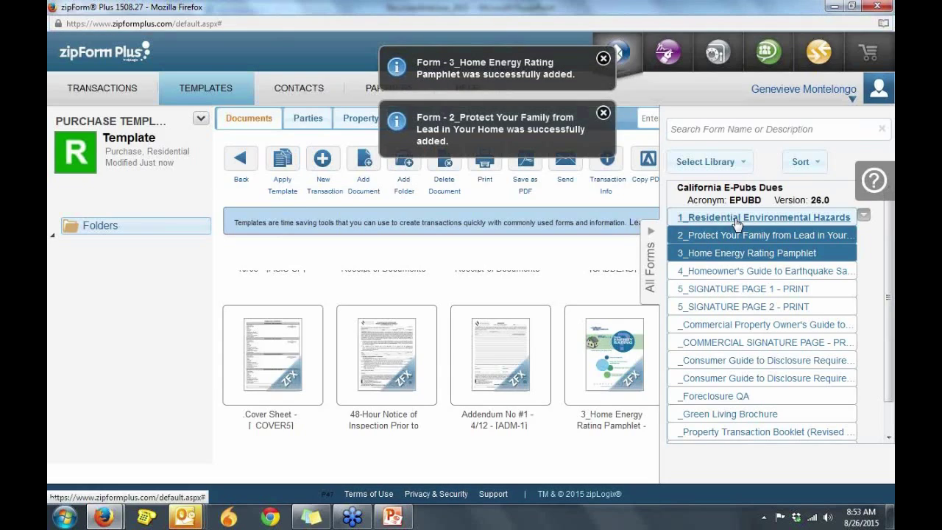
left_click(732, 218)
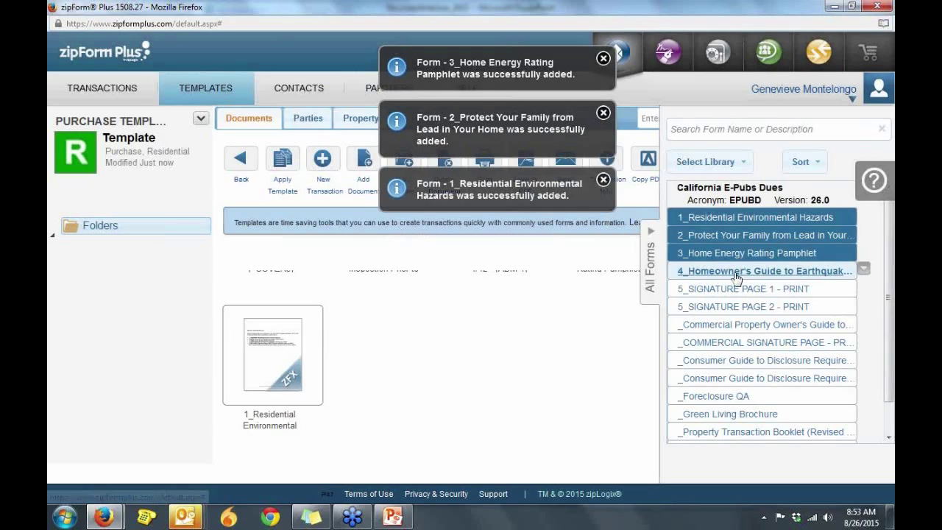
left_click(734, 289)
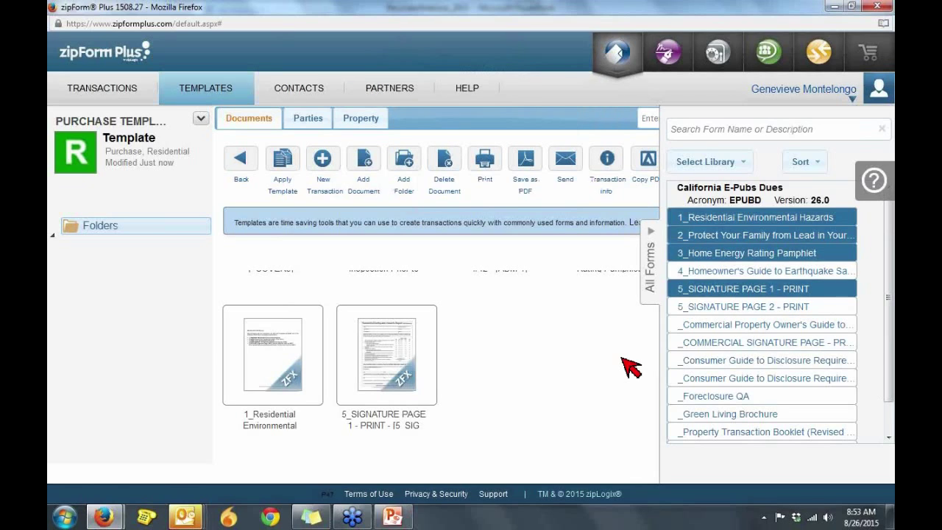
left_click(658, 305)
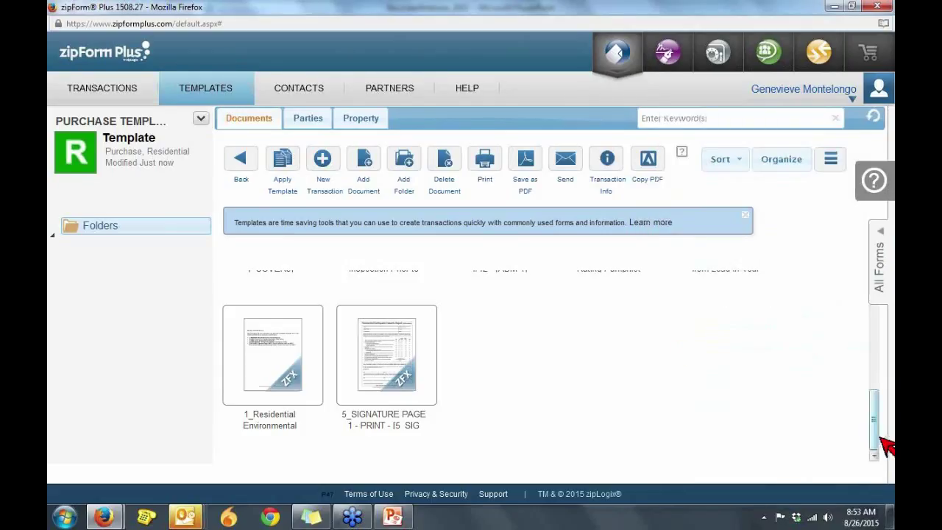
Step: On the Cover Sheet, enter firm SF REALTY with its office licence number and full San Francisco address
scroll(881, 438, "up", 3)
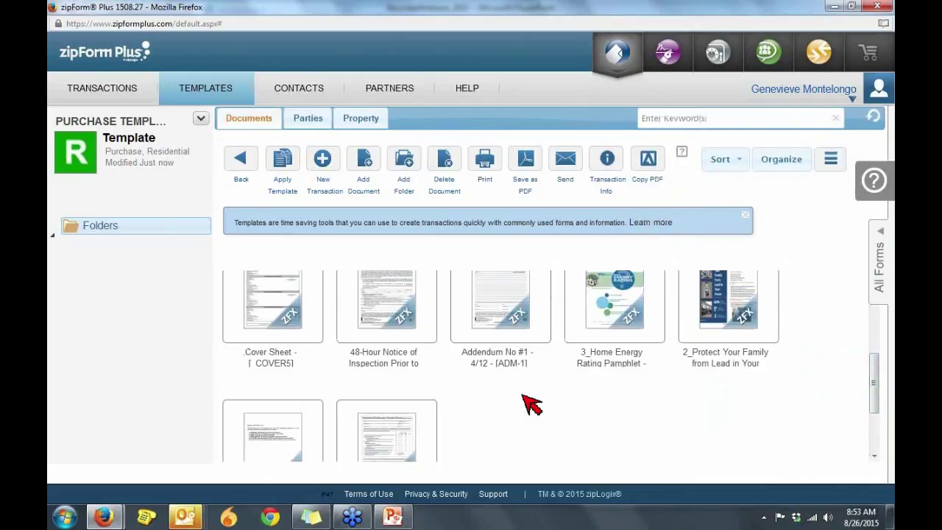
left_click(290, 315)
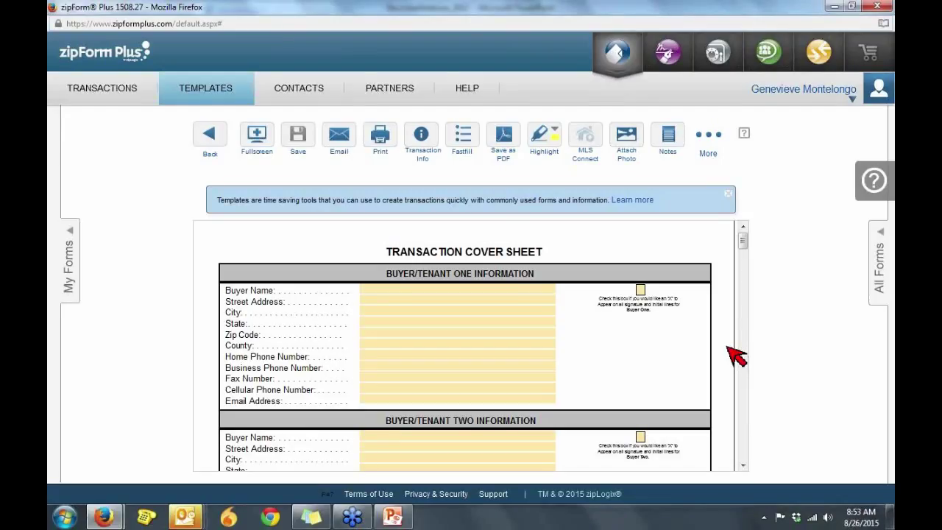
left_click_drag(744, 245, 743, 359)
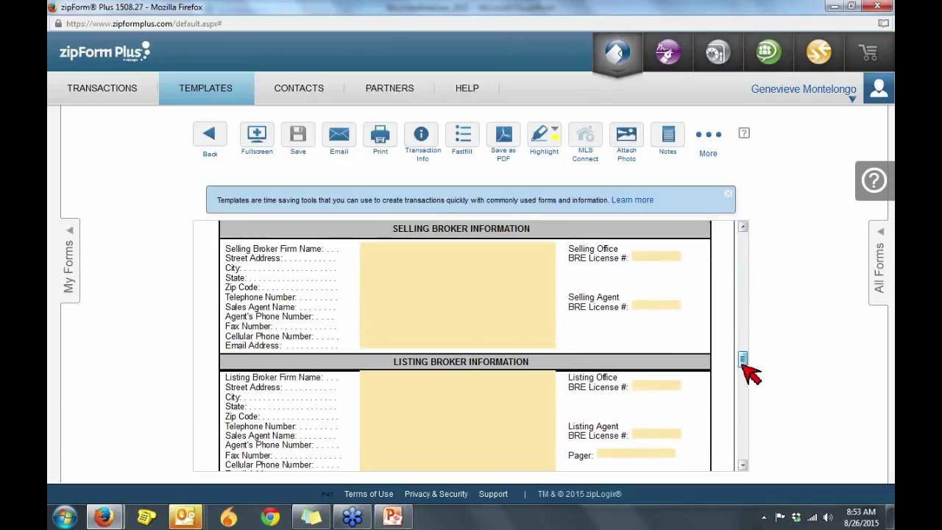
left_click(532, 245)
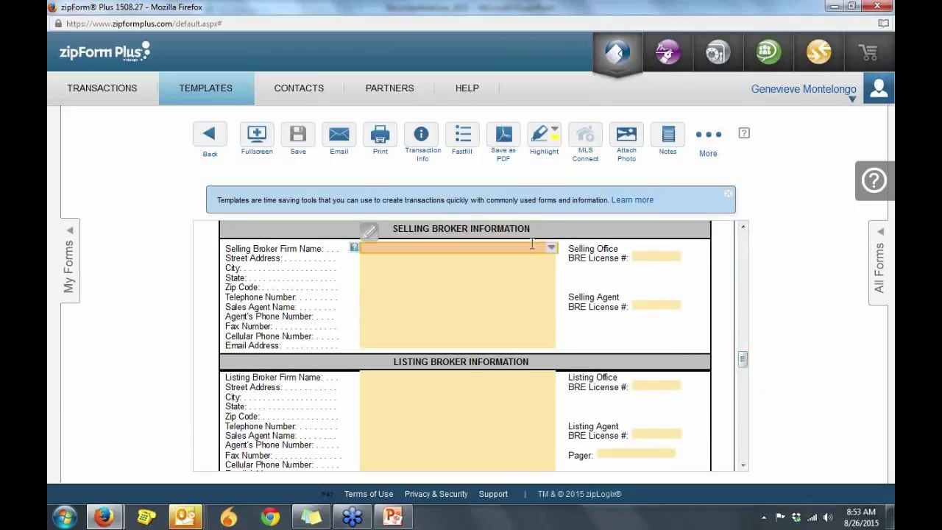
type("SF REALTY")
left_click(527, 259)
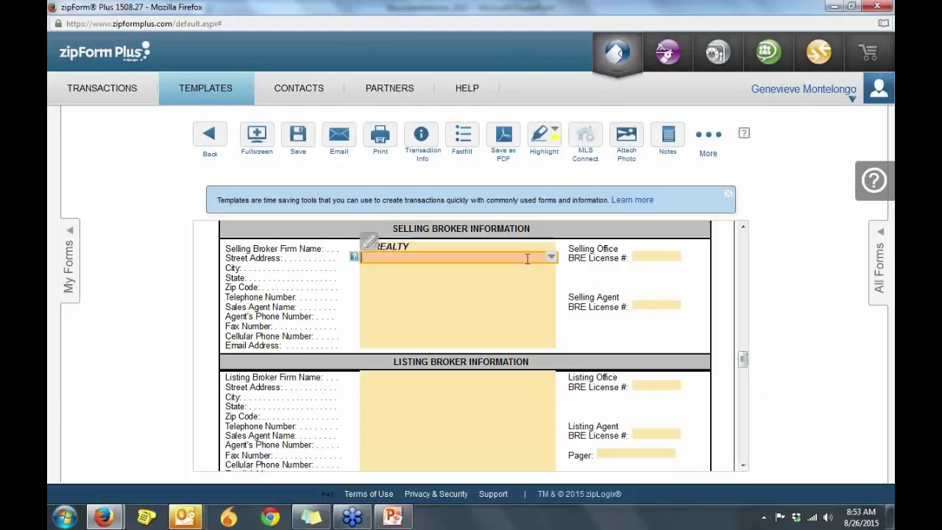
type("1234 MAIN STREET")
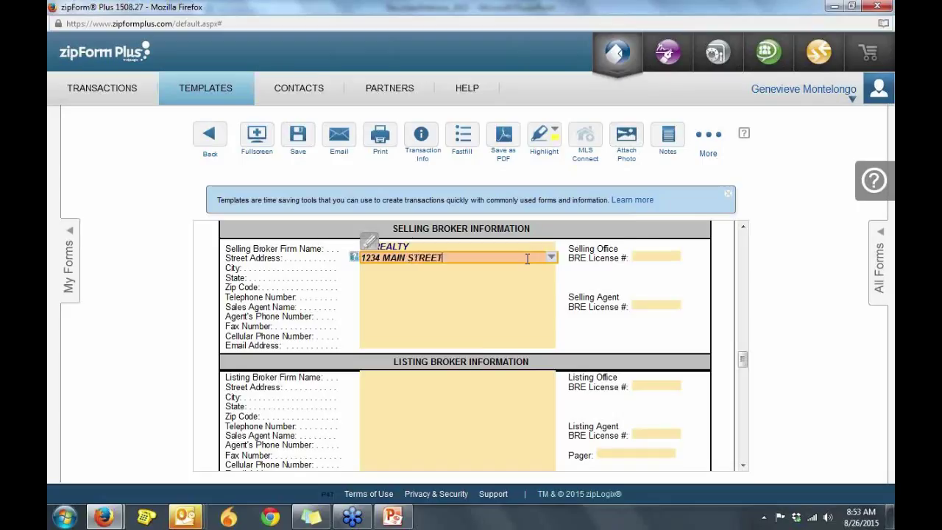
key("Tab")
type("0988")
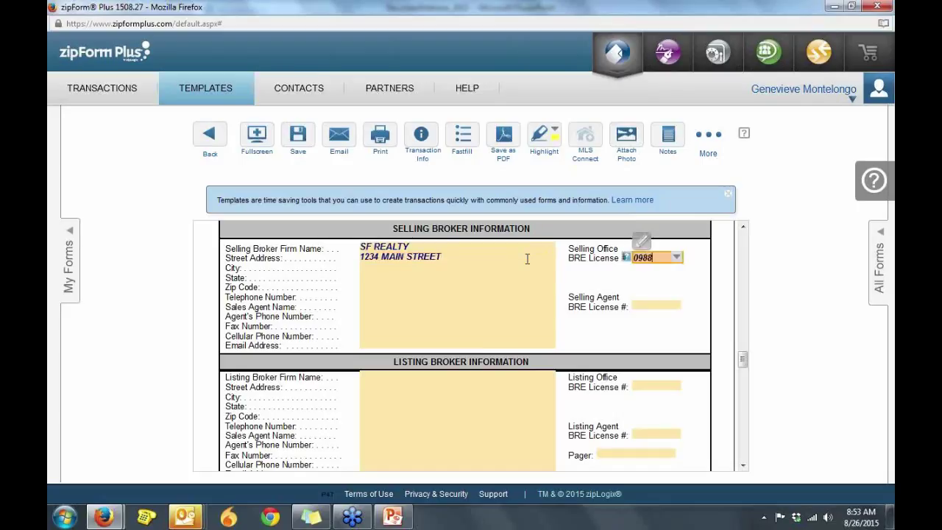
type("7")
key("Tab")
type("SAN ")
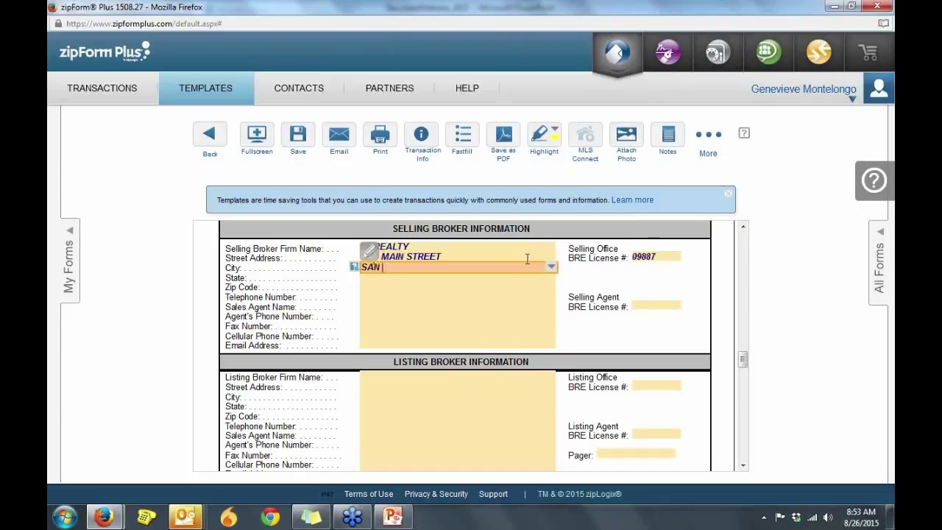
type("FRANCISCO")
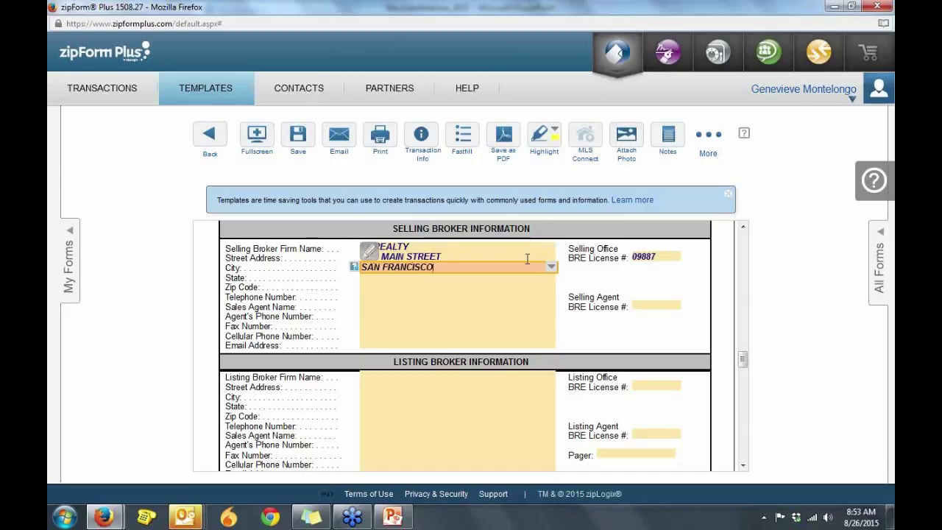
key("Tab")
type("CA")
key("Tab")
type("90000")
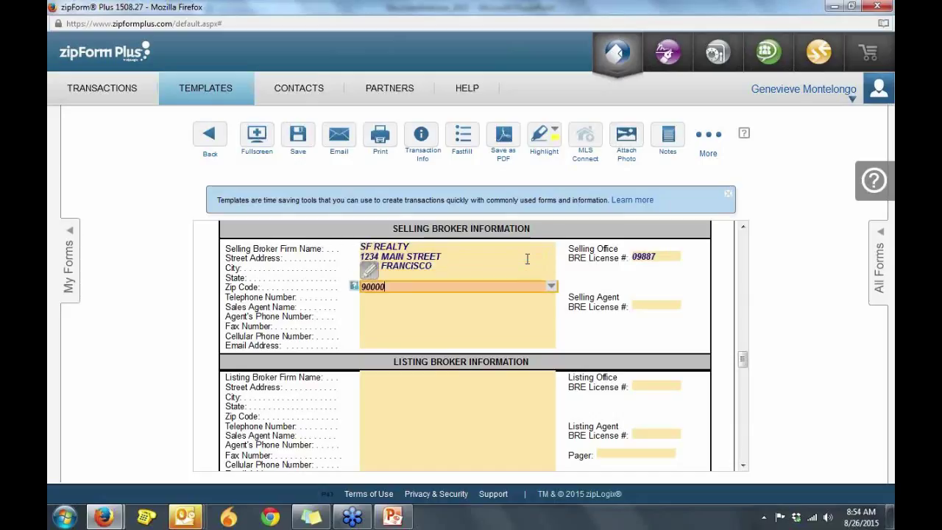
Step: Fill in the selling agent's name, e-mail and licence number, then save the template
key("Tab")
key("Tab")
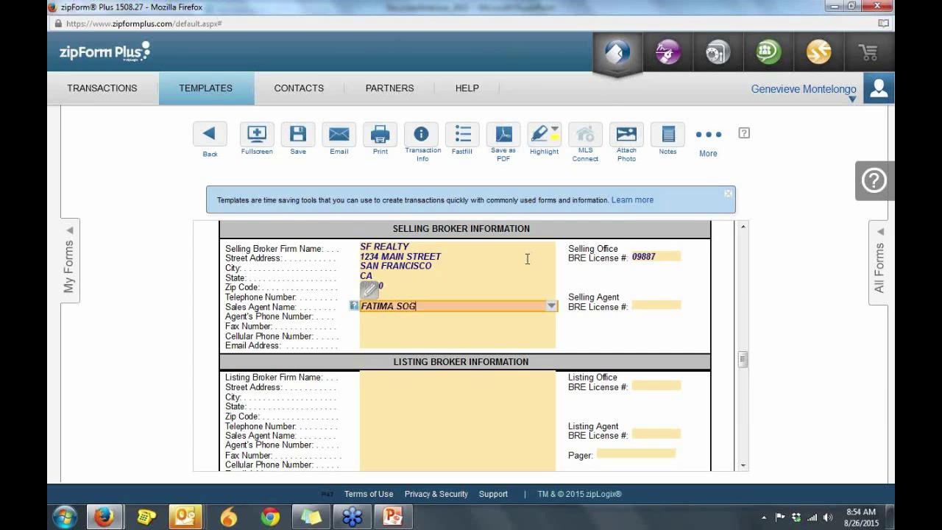
key("Tab")
key("Tab")
key("Tab")
key("Tab")
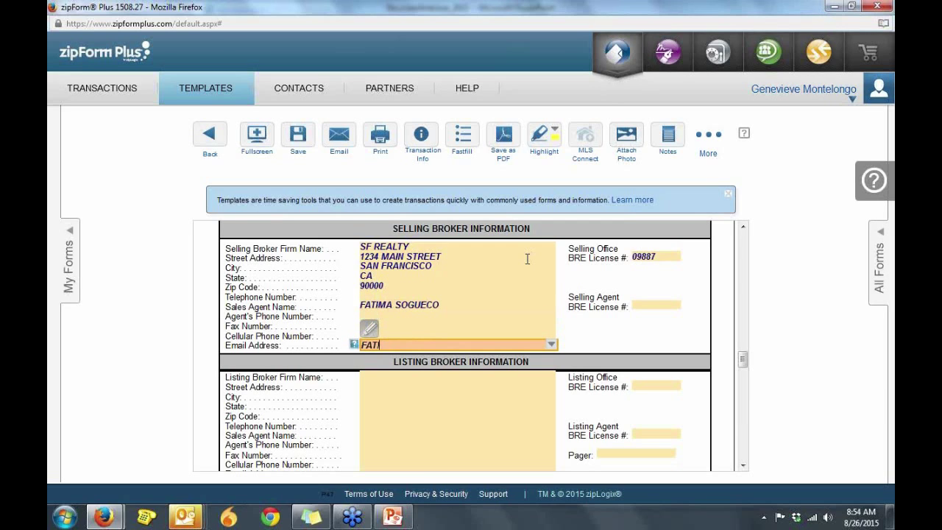
left_click(656, 304)
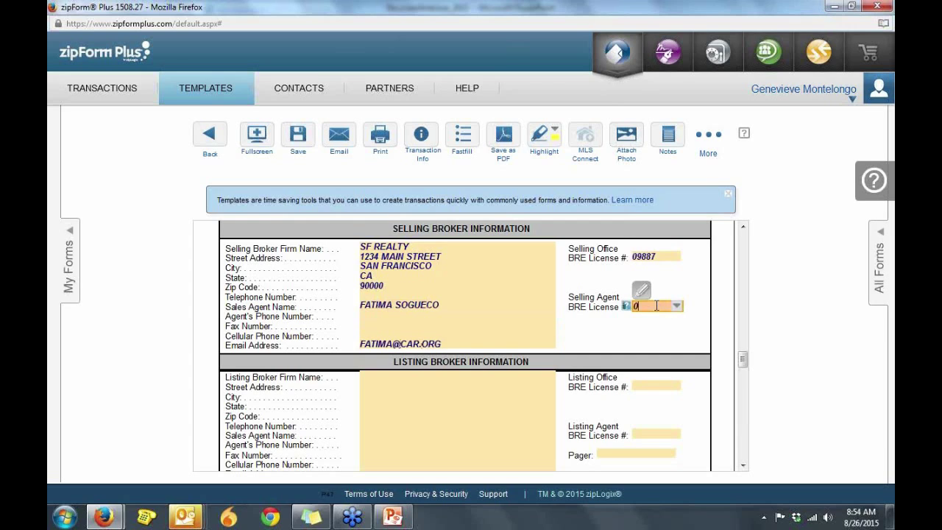
type("098877")
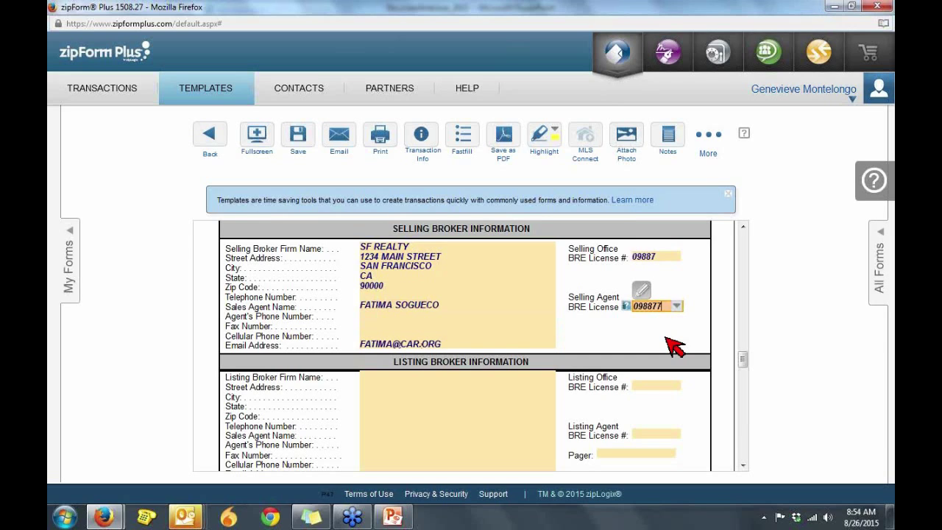
left_click(667, 340)
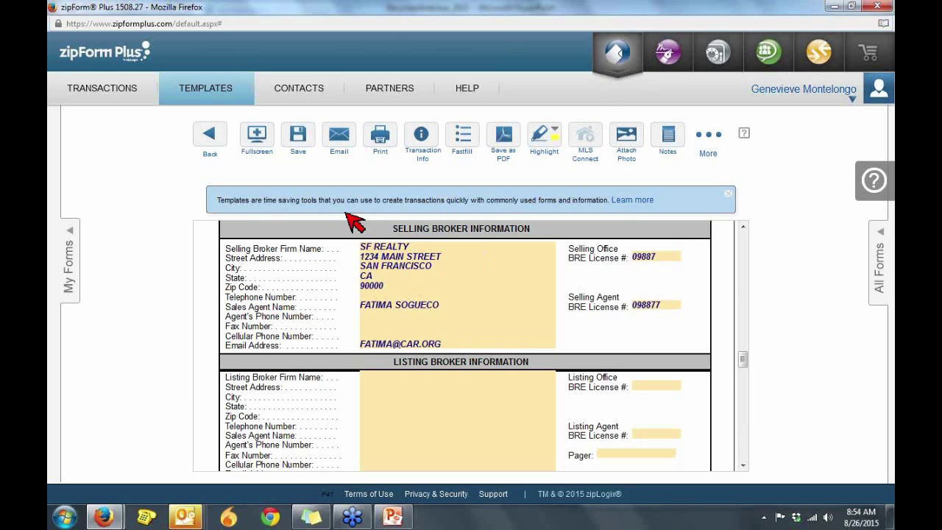
left_click(298, 142)
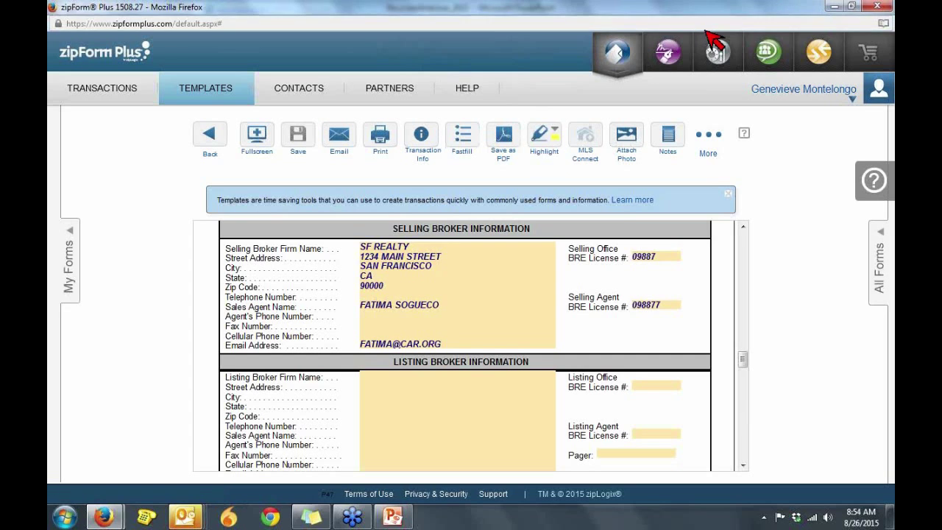
key("alt+Tab")
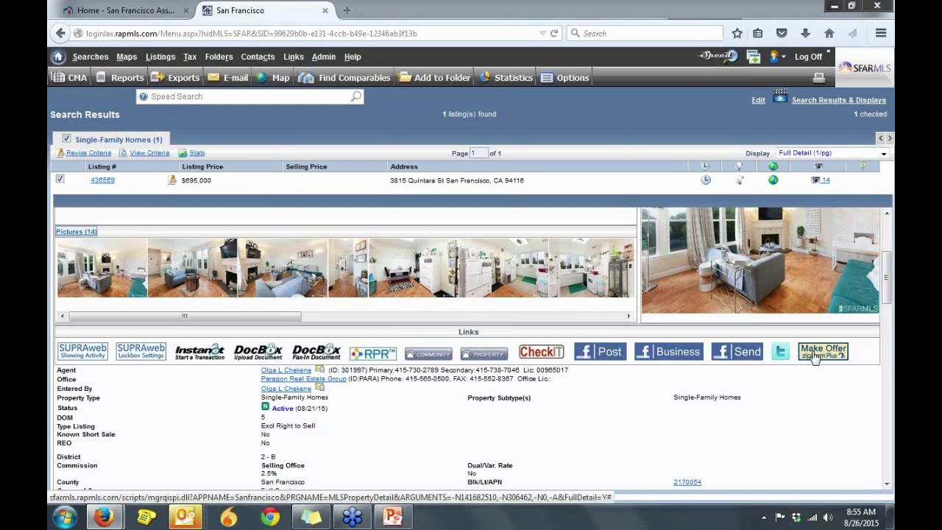
left_click(814, 357)
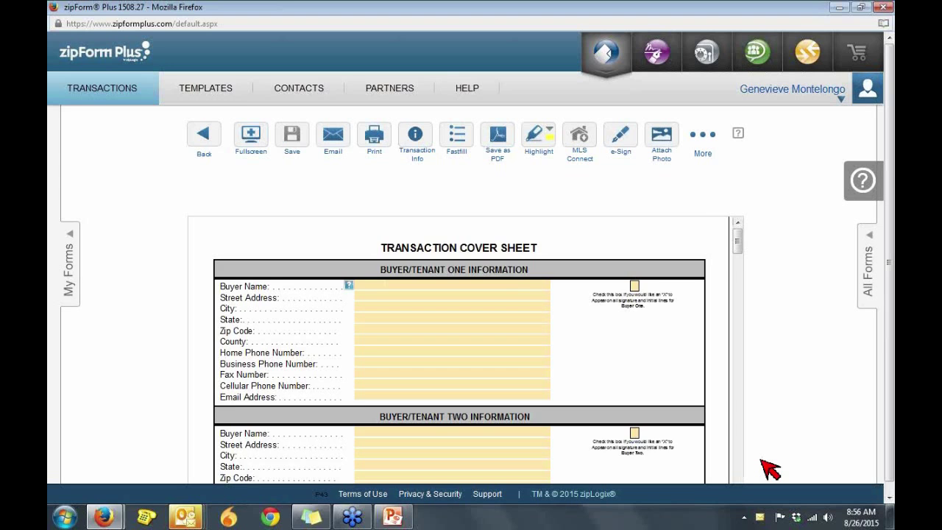
scroll(769, 469, "down", 10)
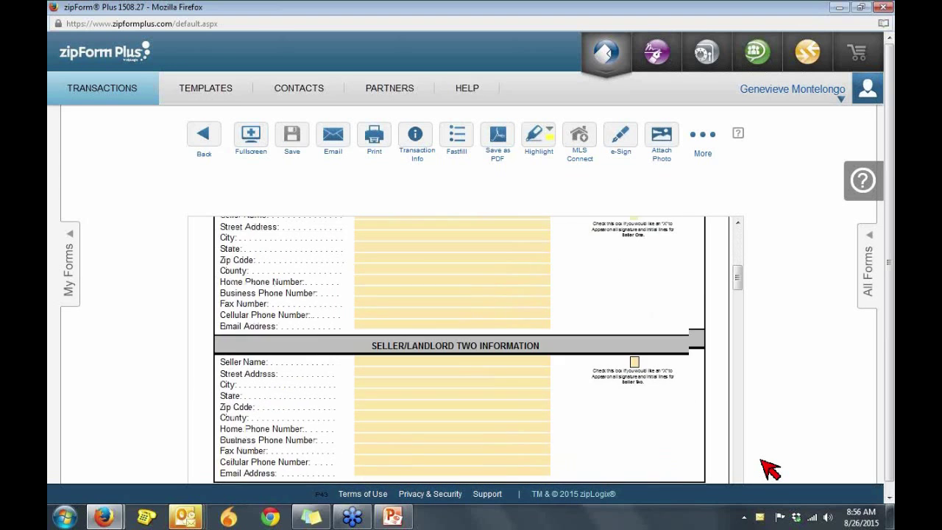
scroll(769, 469, "down", 8)
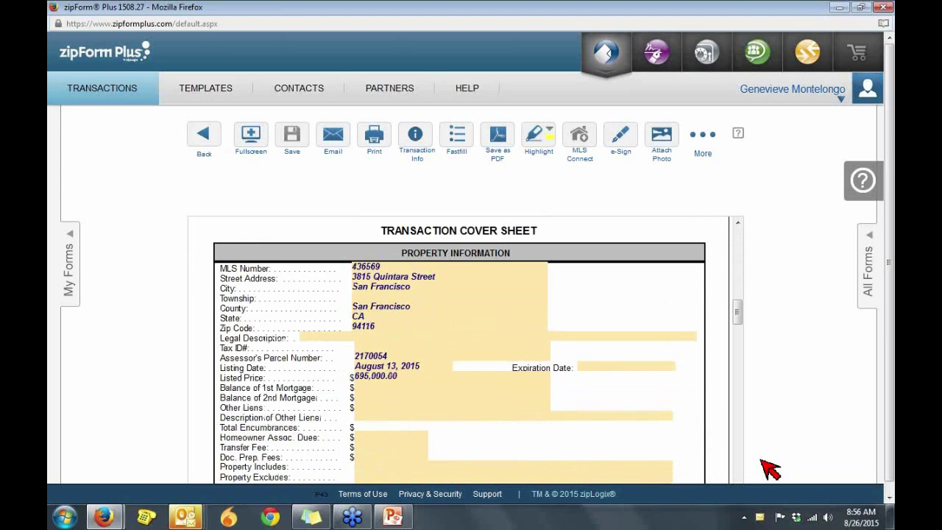
scroll(769, 468, "down", 8)
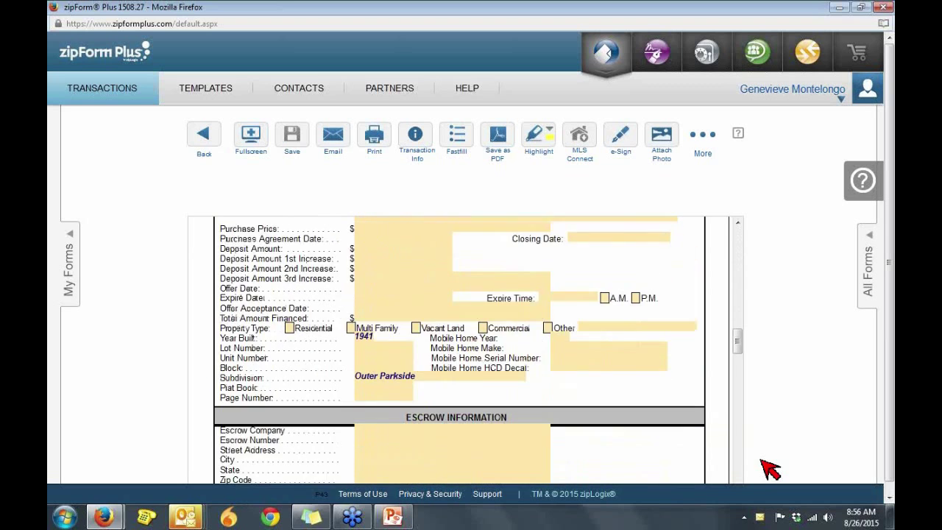
scroll(769, 468, "down", 6)
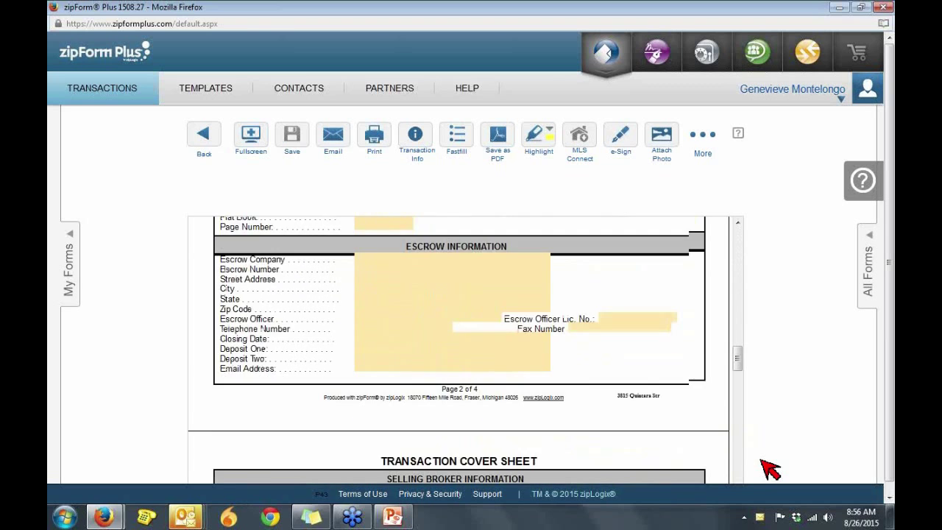
scroll(769, 469, "down", 4)
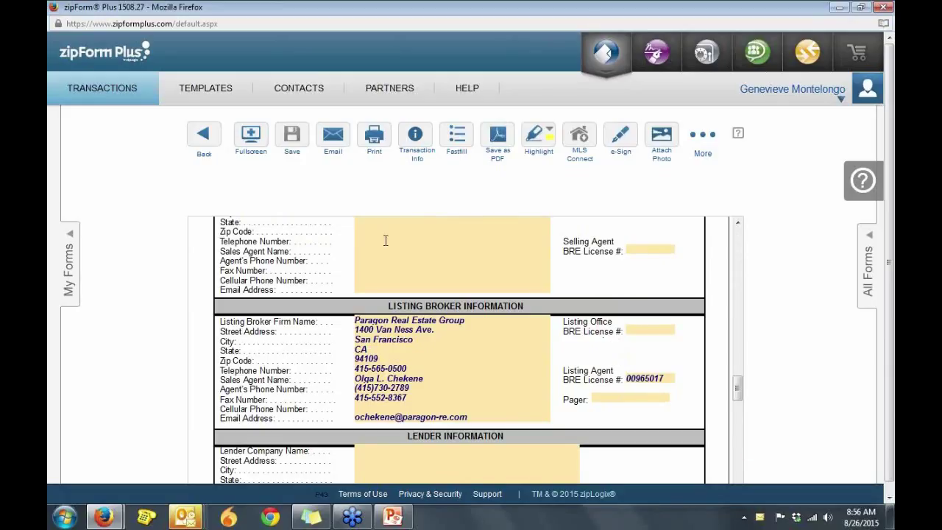
Step: Apply PURCHASE TEMPLATE to the Quintara Street transaction from the document list
left_click(208, 139)
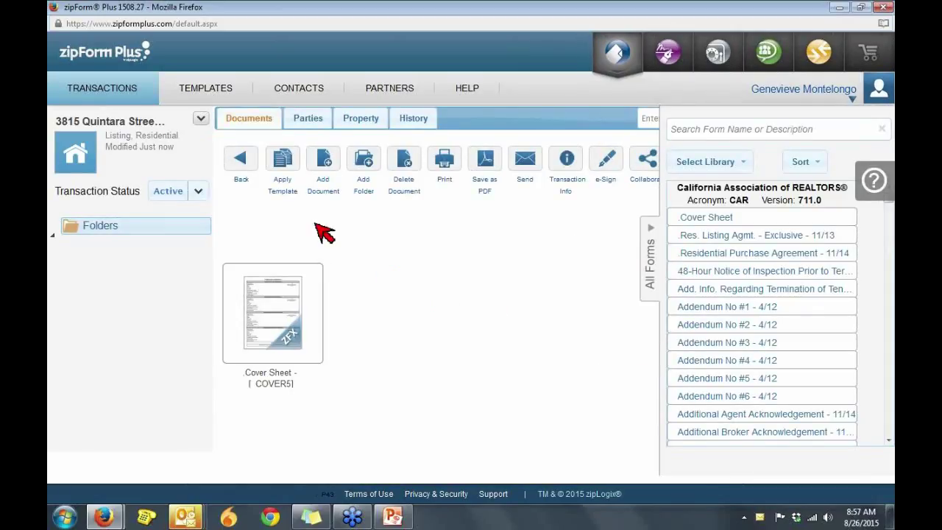
left_click(283, 160)
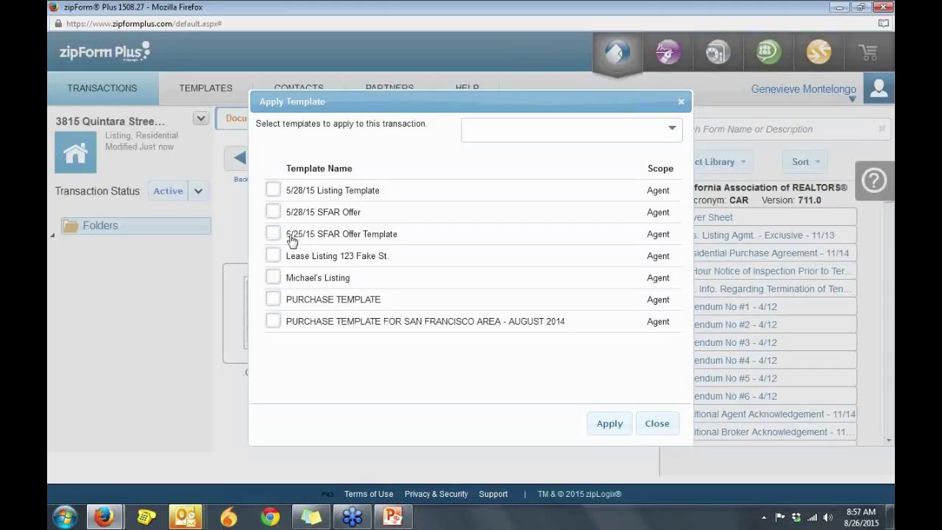
left_click(273, 300)
left_click(613, 427)
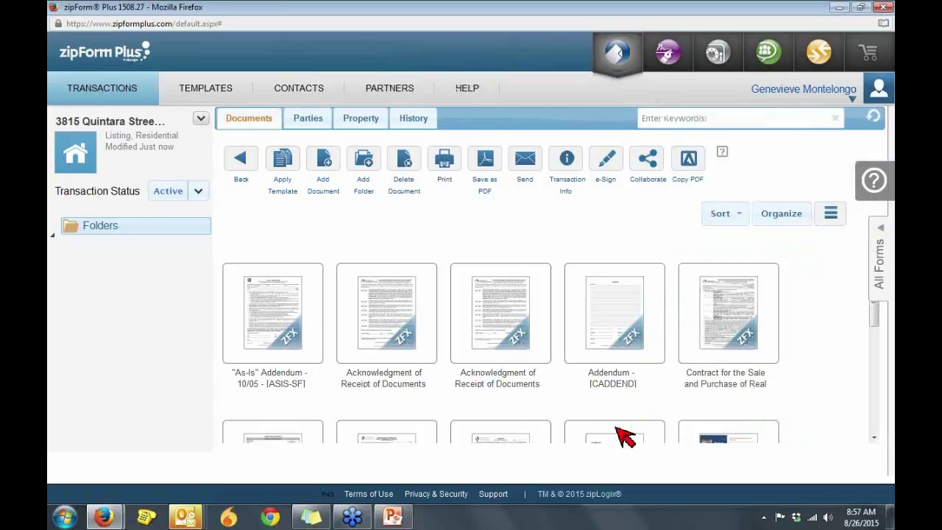
Step: Open the transaction's Cover Sheet and review the merged SF REALTY selling broker and MLS listing broker details
left_click(874, 437)
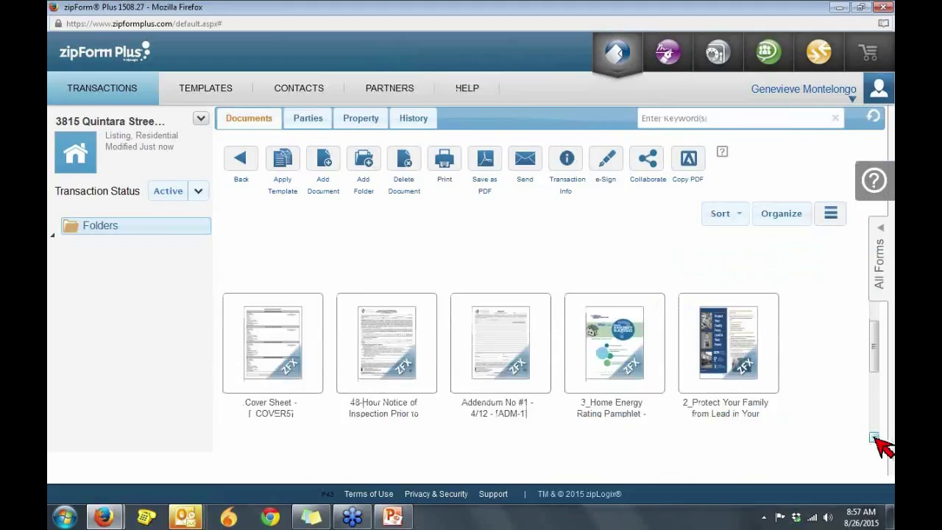
left_click(243, 361)
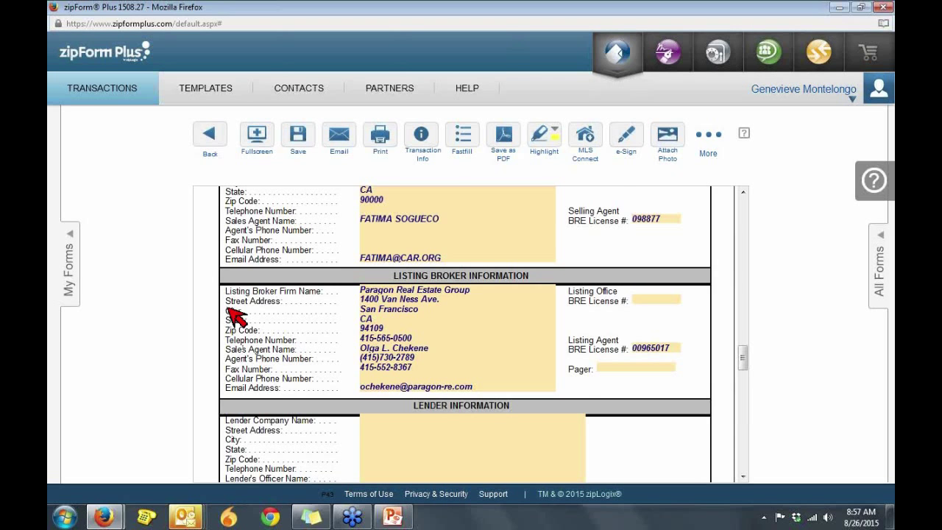
scroll(168, 331, "up", 2)
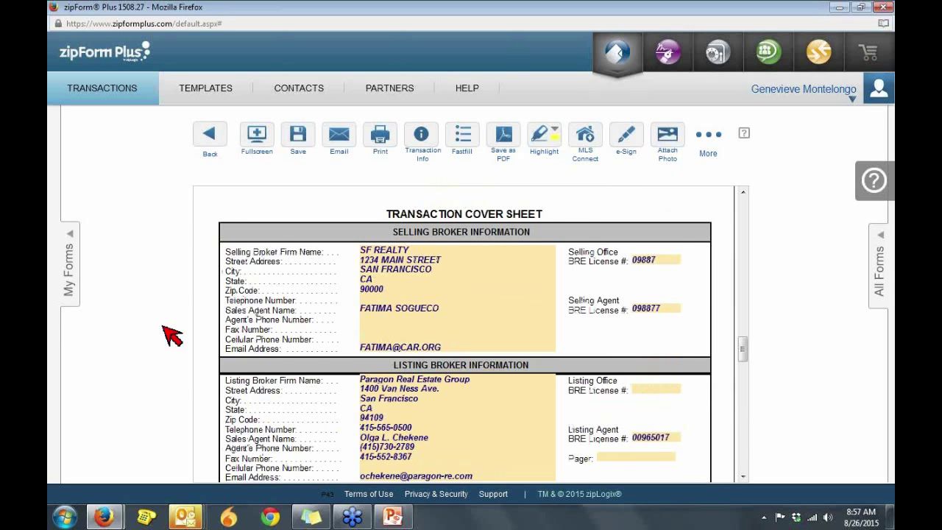
scroll(171, 335, "up", 1)
scroll(172, 335, "down", 10)
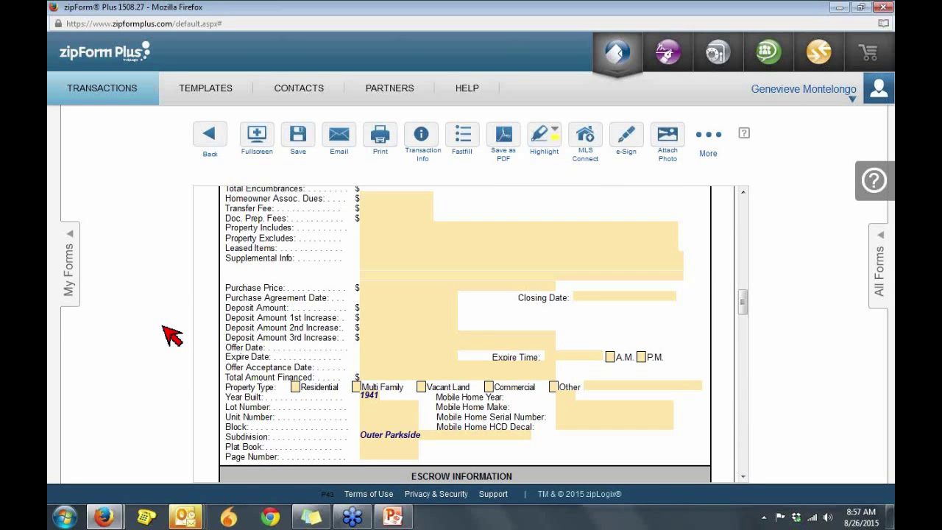
scroll(171, 335, "up", 10)
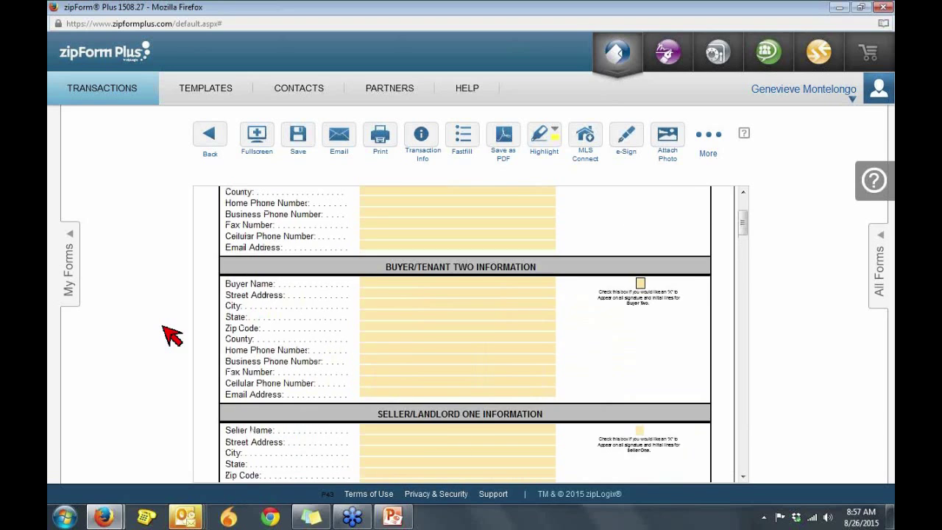
scroll(172, 335, "up", 3)
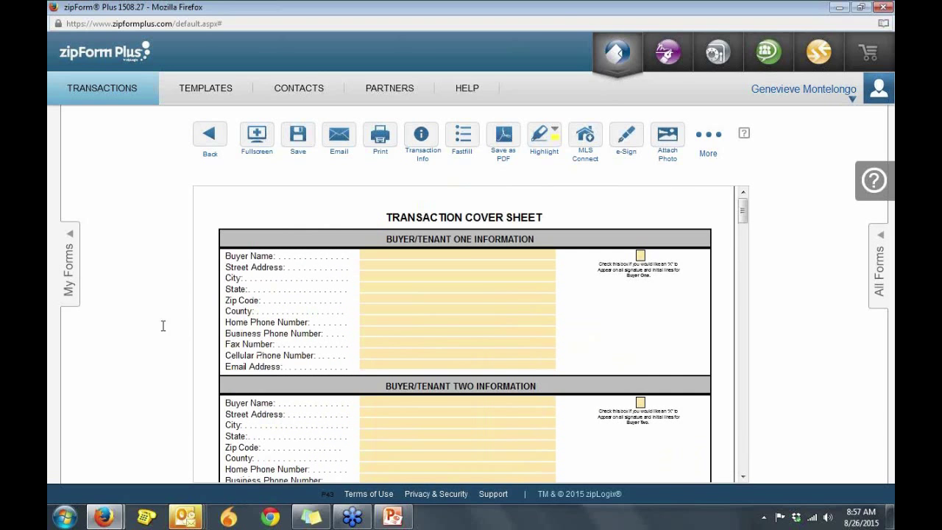